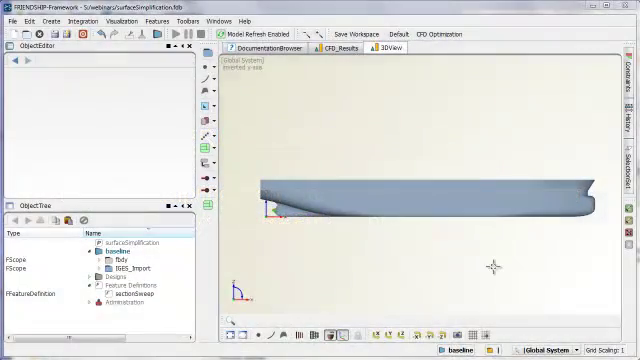
Inspect the imported hull with mesh lines shown and try a box pick of patches
{"action": "middle_click_drag", "start_coordinate": [509, 246], "coordinate": [486, 247]}
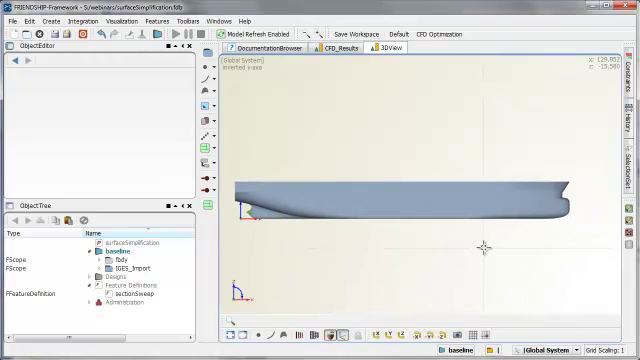
{"action": "scroll", "coordinate": [569, 214], "scroll_direction": "up", "scroll_amount": 2}
{"action": "scroll", "coordinate": [567, 203], "scroll_direction": "up", "scroll_amount": 1}
{"action": "scroll", "coordinate": [560, 200], "scroll_direction": "up", "scroll_amount": 2}
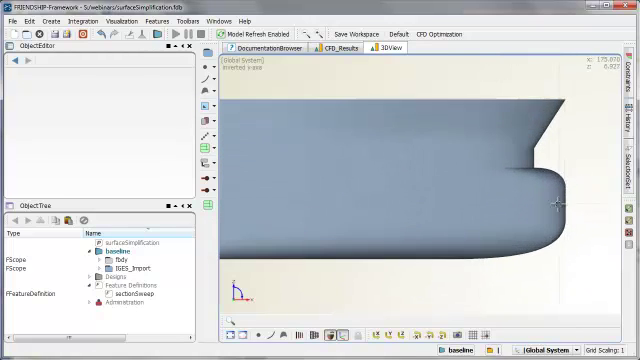
{"action": "mouse_move", "coordinate": [438, 201]}
{"action": "middle_mouse_down"}
{"action": "mouse_move", "coordinate": [418, 169]}
{"action": "mouse_move", "coordinate": [401, 196]}
{"action": "middle_mouse_up"}
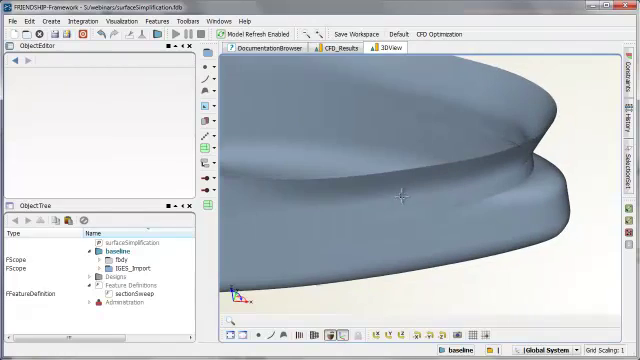
{"action": "left_click", "coordinate": [315, 336]}
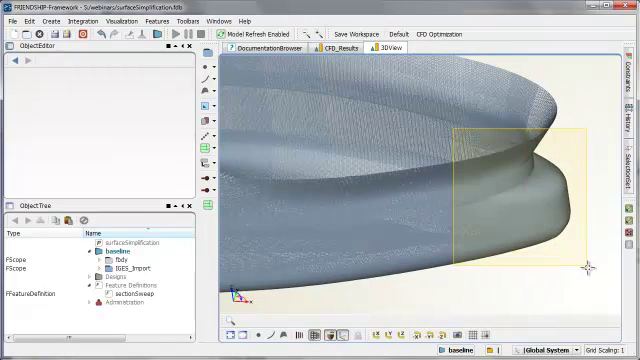
{"action": "left_click_drag", "start_coordinate": [455, 131], "coordinate": [586, 267]}
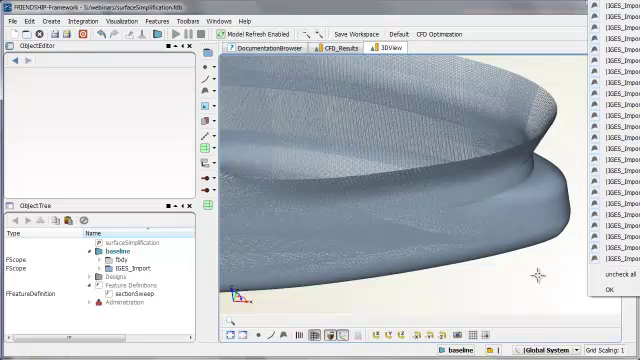
{"action": "left_click", "coordinate": [329, 336]}
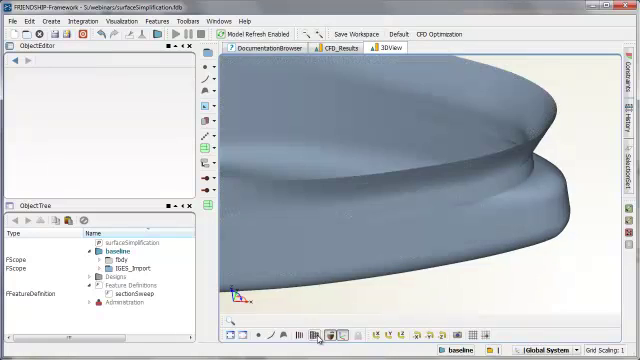
Box-select the IGES_Import forebody patches in side view and start a sectionSweep feature
{"action": "left_click", "coordinate": [118, 268]}
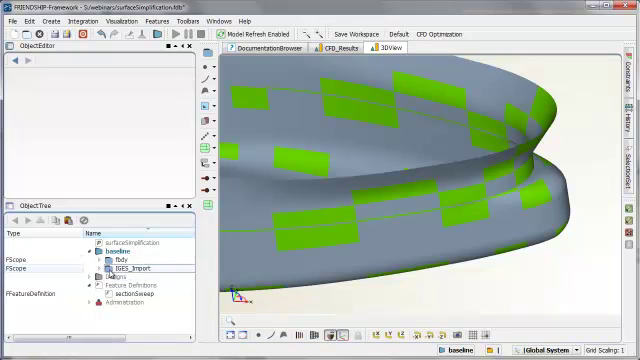
{"action": "scroll", "coordinate": [364, 214], "scroll_direction": "down", "scroll_amount": 2}
{"action": "scroll", "coordinate": [381, 200], "scroll_direction": "down", "scroll_amount": 2}
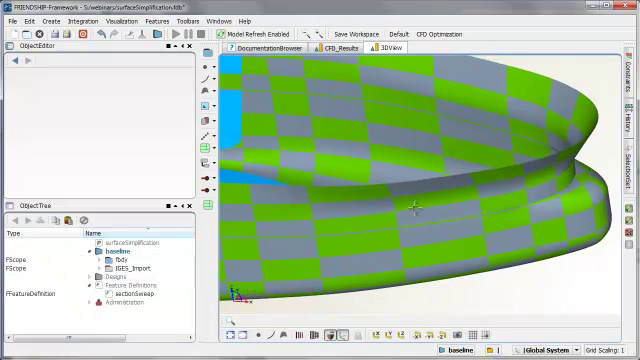
{"action": "scroll", "coordinate": [414, 207], "scroll_direction": "down", "scroll_amount": 2}
{"action": "mouse_move", "coordinate": [418, 211]}
{"action": "middle_mouse_down"}
{"action": "mouse_move", "coordinate": [389, 233]}
{"action": "mouse_move", "coordinate": [391, 204]}
{"action": "mouse_move", "coordinate": [371, 225]}
{"action": "middle_mouse_up"}
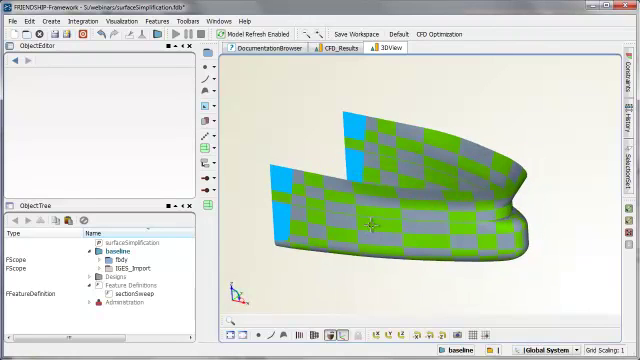
{"action": "left_click", "coordinate": [391, 336]}
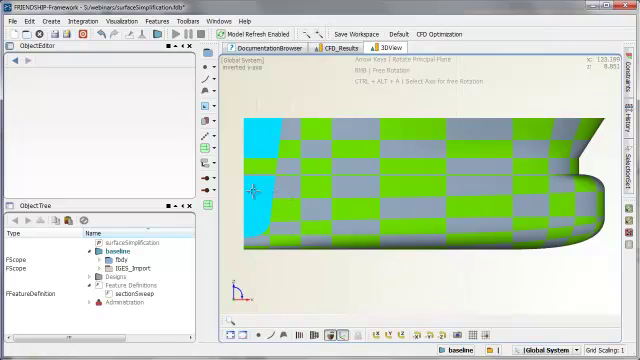
{"action": "mouse_move", "coordinate": [237, 172]}
{"action": "left_mouse_down"}
{"action": "mouse_move", "coordinate": [326, 220]}
{"action": "mouse_move", "coordinate": [554, 261]}
{"action": "mouse_move", "coordinate": [608, 257]}
{"action": "left_mouse_up"}
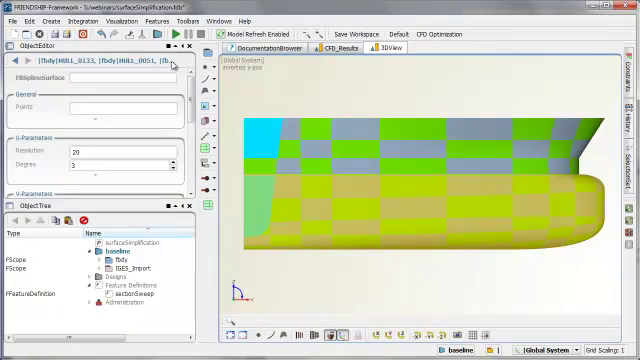
{"action": "left_click", "coordinate": [158, 21]}
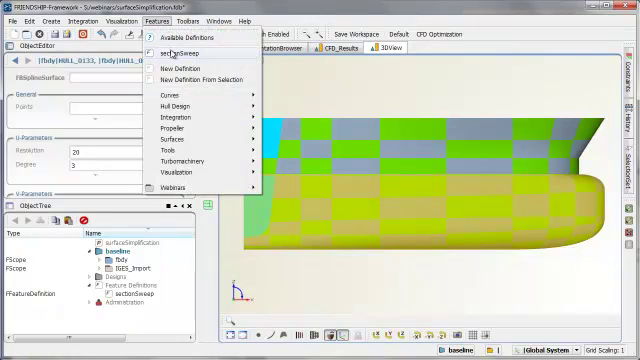
{"action": "mouse_move", "coordinate": [179, 53]}
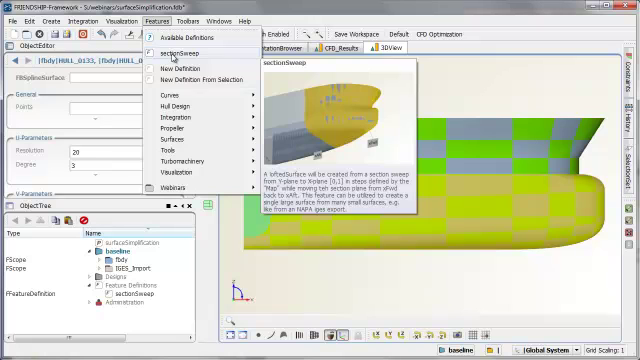
{"action": "left_click", "coordinate": [174, 58]}
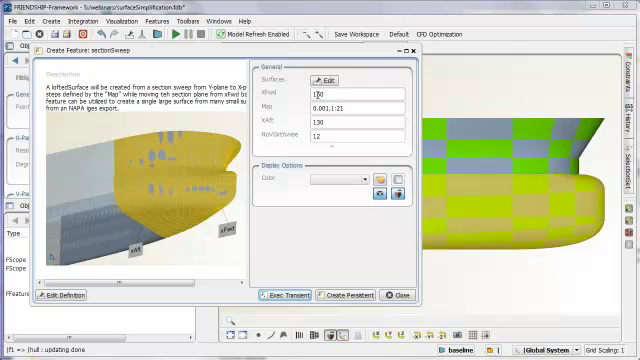
Create persistent sectionSweep f1 with XFwd 168 and 16 girthwise sections
{"action": "left_click", "coordinate": [317, 94]}
{"action": "type", "text": "168"}
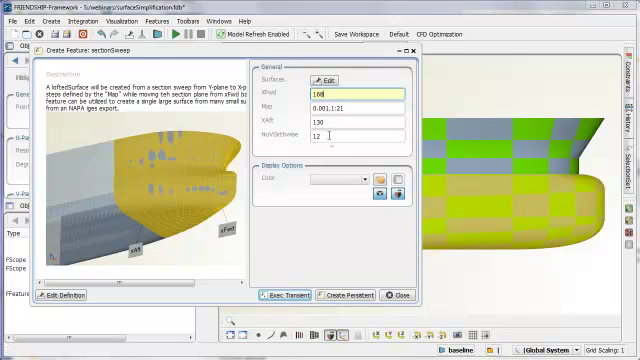
{"action": "type", "text": "2"}
{"action": "key", "text": "Return"}
{"action": "type", "text": "16"}
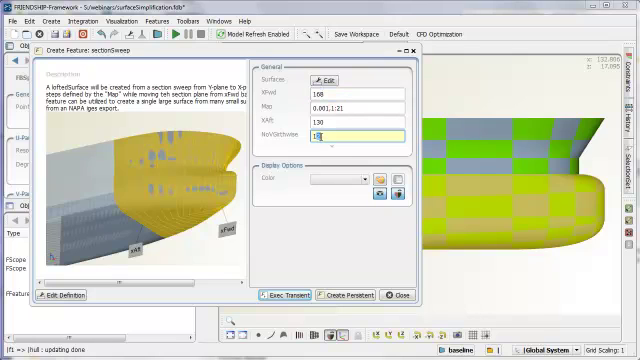
{"action": "left_click", "coordinate": [363, 296]}
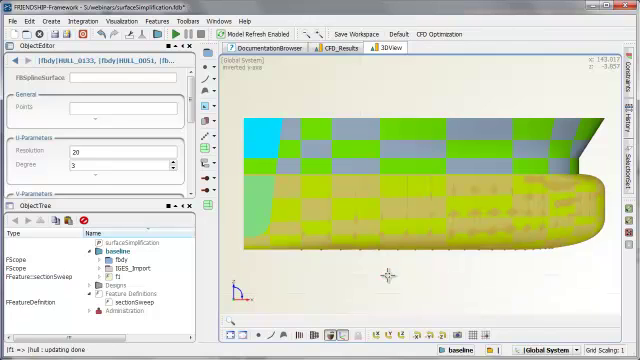
In side view, box-select and accept the remaining forebody HULL patches, then open Features
{"action": "left_click", "coordinate": [130, 268]}
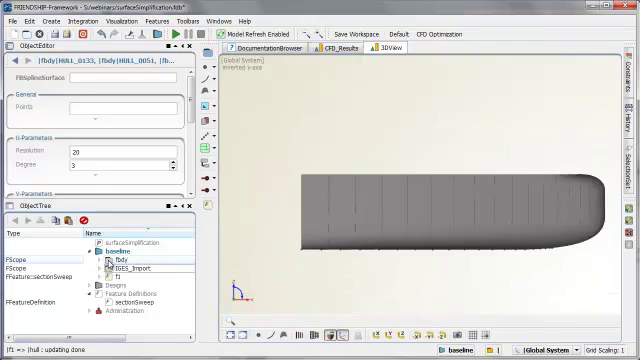
{"action": "mouse_move", "coordinate": [246, 246]}
{"action": "left_mouse_down"}
{"action": "mouse_move", "coordinate": [425, 215]}
{"action": "mouse_move", "coordinate": [409, 170]}
{"action": "mouse_move", "coordinate": [420, 222]}
{"action": "left_mouse_up"}
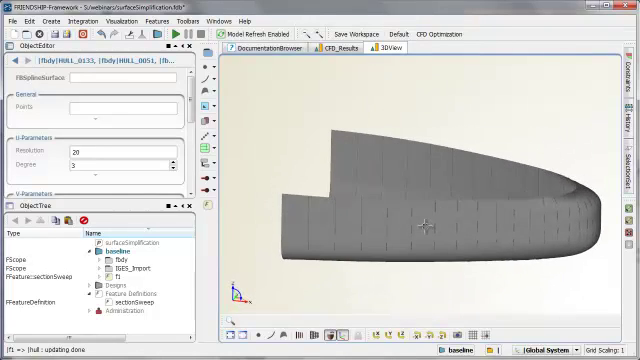
{"action": "left_click", "coordinate": [117, 267]}
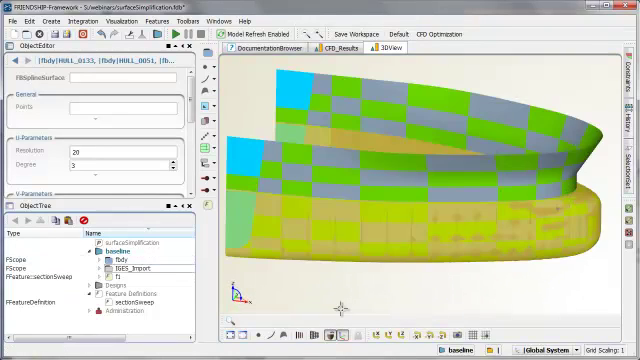
{"action": "left_click", "coordinate": [377, 336]}
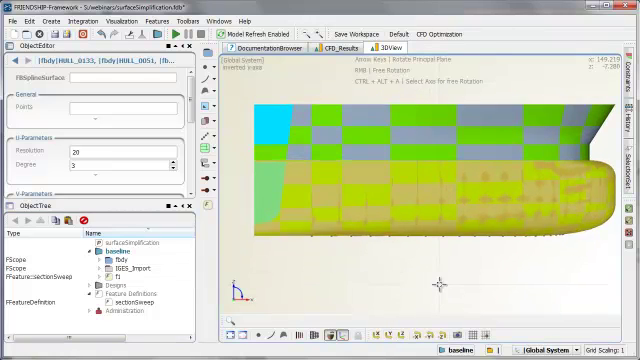
{"action": "right_click_drag", "start_coordinate": [583, 171], "coordinate": [612, 166]}
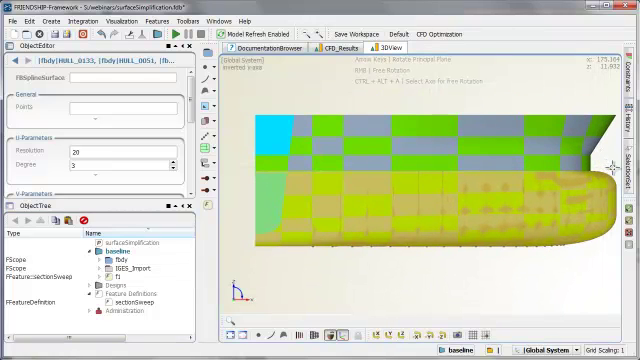
{"action": "mouse_move", "coordinate": [617, 170]}
{"action": "left_mouse_down"}
{"action": "mouse_move", "coordinate": [249, 96]}
{"action": "mouse_move", "coordinate": [251, 105]}
{"action": "left_mouse_up"}
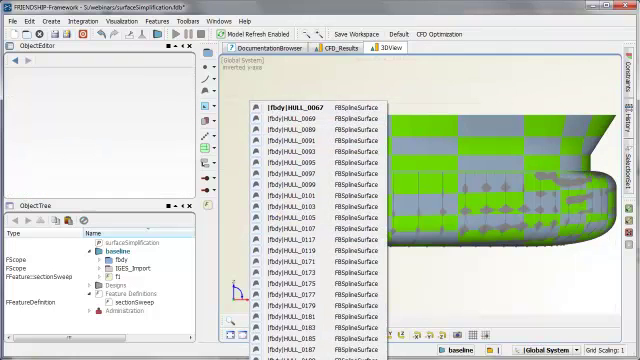
{"action": "left_click", "coordinate": [258, 107]}
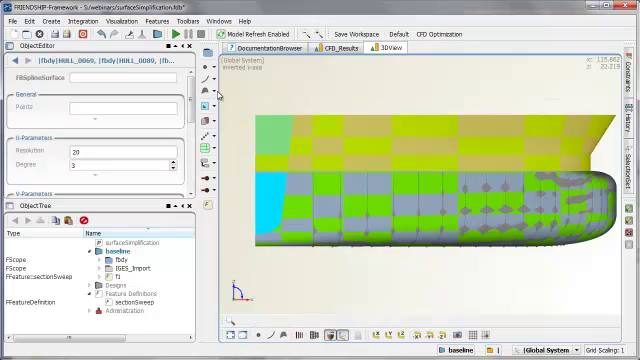
{"action": "left_click", "coordinate": [163, 24]}
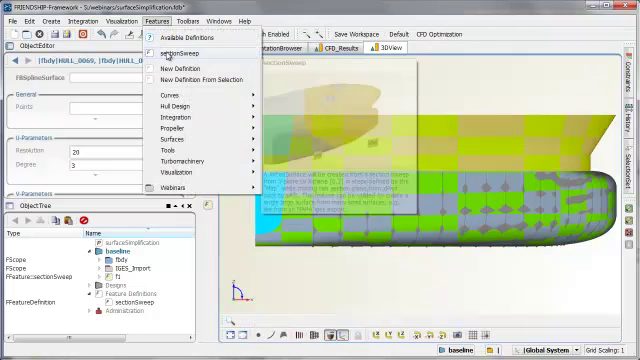
Create persistent sweep f2 with XFwd 168 and 7 girthwise sections, then hide IGES_Import
{"action": "left_click", "coordinate": [170, 53]}
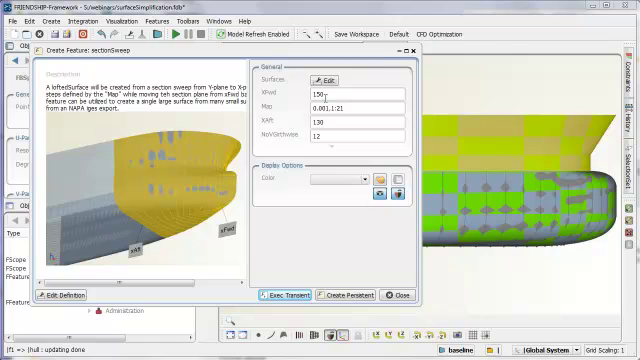
{"action": "double_click", "coordinate": [317, 95]}
{"action": "type", "text": "160"}
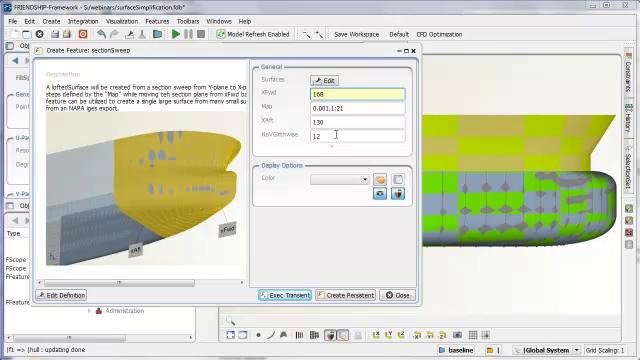
{"action": "double_click", "coordinate": [322, 137]}
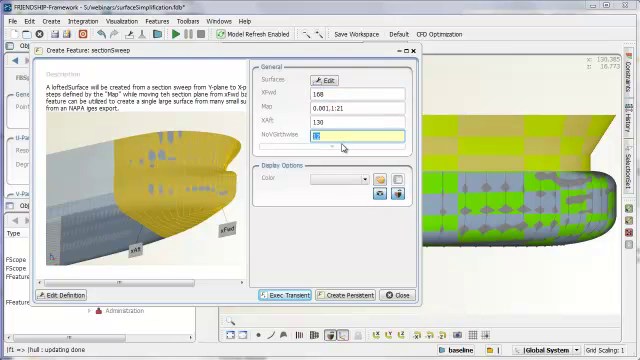
{"action": "type", "text": "7"}
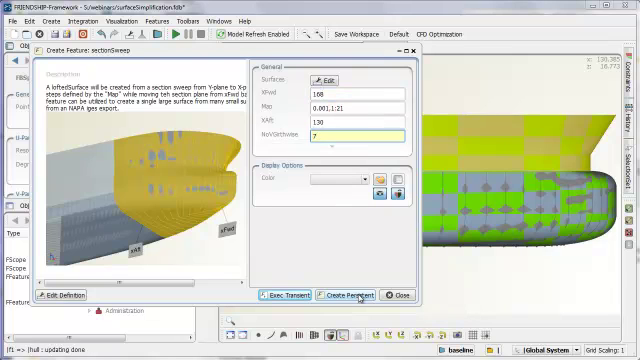
{"action": "left_click", "coordinate": [360, 297]}
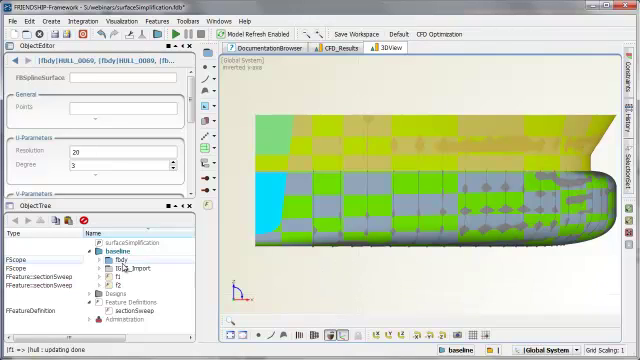
{"action": "left_click", "coordinate": [224, 269]}
{"action": "mouse_move", "coordinate": [436, 207]}
{"action": "left_mouse_down"}
{"action": "mouse_move", "coordinate": [401, 207]}
{"action": "mouse_move", "coordinate": [394, 219]}
{"action": "mouse_move", "coordinate": [399, 210]}
{"action": "mouse_move", "coordinate": [419, 224]}
{"action": "left_mouse_up"}
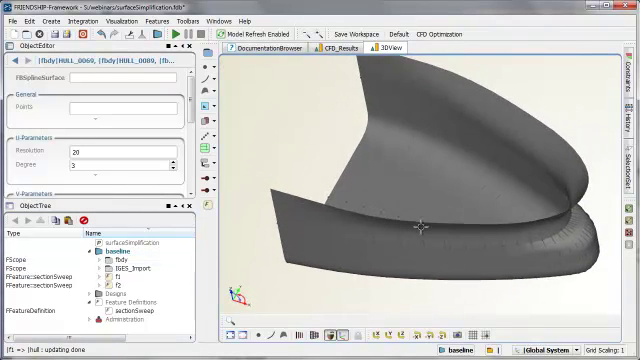
Set XAft to 123 on both f1 and f2 together, then expand f1
{"action": "left_click", "coordinate": [118, 276]}
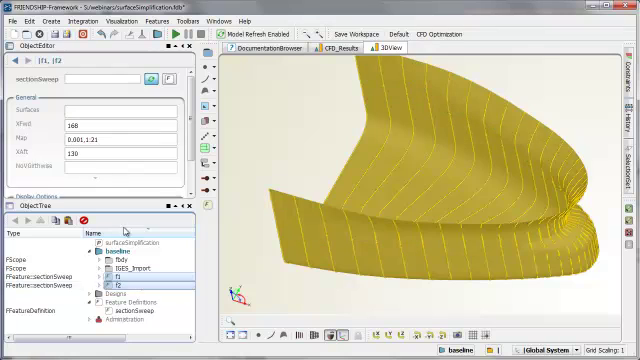
{"action": "double_click", "coordinate": [72, 153]}
{"action": "type", "text": "123"}
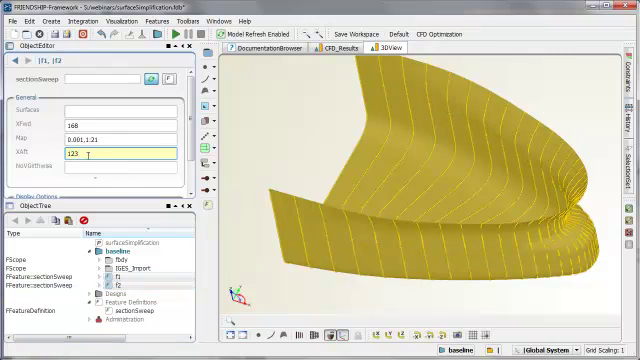
{"action": "key", "text": "Return"}
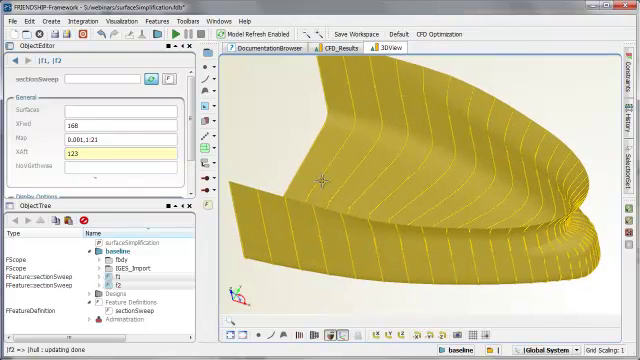
{"action": "left_click", "coordinate": [106, 277]}
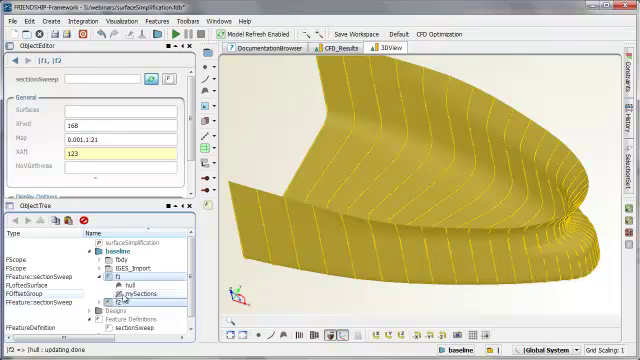
Create mesh engine me1 on f1's hull surface
{"action": "left_click", "coordinate": [130, 285]}
{"action": "left_click", "coordinate": [213, 150]}
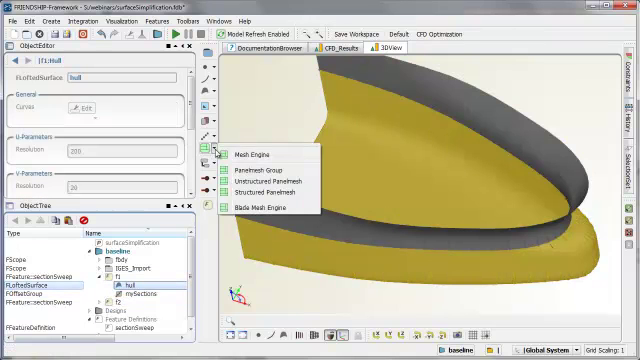
{"action": "left_click", "coordinate": [240, 153]}
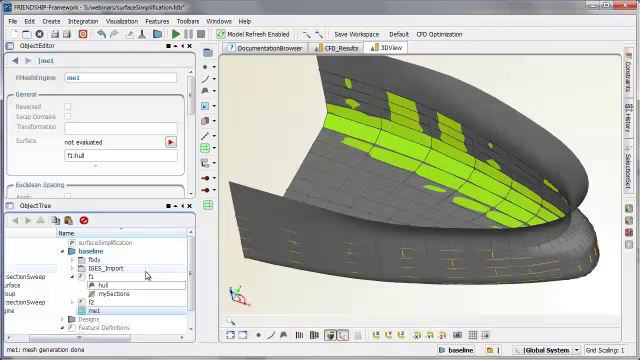
Add mesh engine me2 on f2's hull and select both engines
{"action": "left_click", "coordinate": [73, 303]}
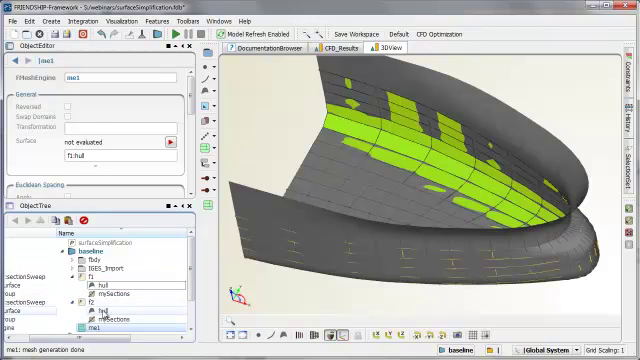
{"action": "left_click", "coordinate": [102, 311]}
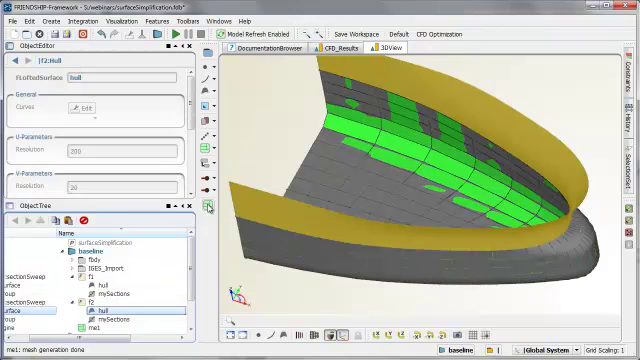
{"action": "scroll", "coordinate": [191, 265], "scroll_direction": "down", "scroll_amount": 2}
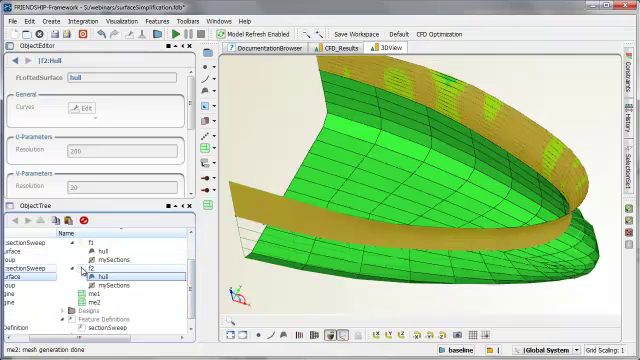
{"action": "left_click", "coordinate": [94, 293]}
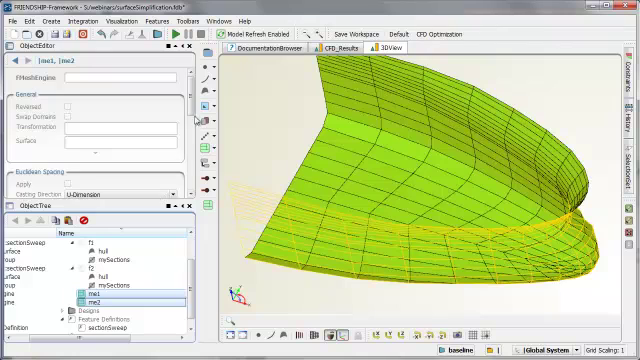
{"action": "scroll", "coordinate": [193, 112], "scroll_direction": "down", "scroll_amount": 3}
{"action": "scroll", "coordinate": [191, 130], "scroll_direction": "down", "scroll_amount": 2}
{"action": "scroll", "coordinate": [191, 130], "scroll_direction": "down", "scroll_amount": 2}
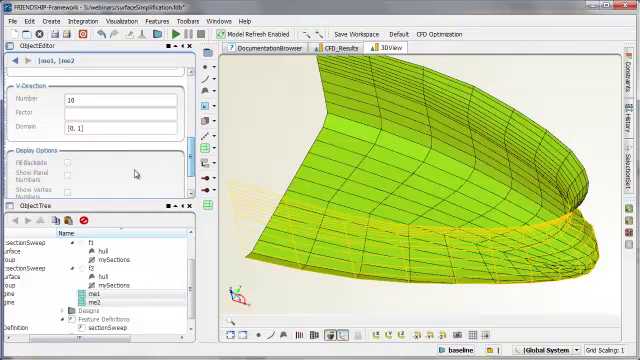
Turn on Fill Backside and set V-direction number 30 for me1 and me2
{"action": "left_click", "coordinate": [68, 163]}
{"action": "double_click", "coordinate": [78, 100]}
{"action": "type", "text": "3"}
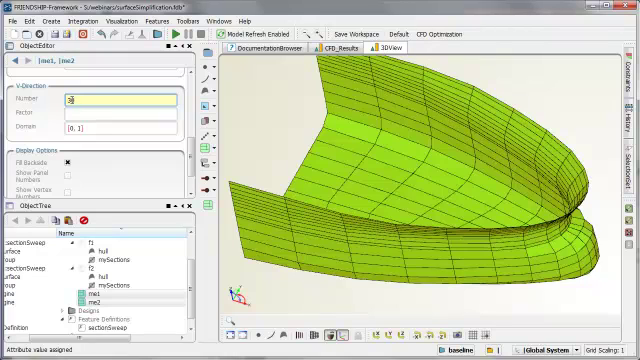
{"action": "key", "text": "Return"}
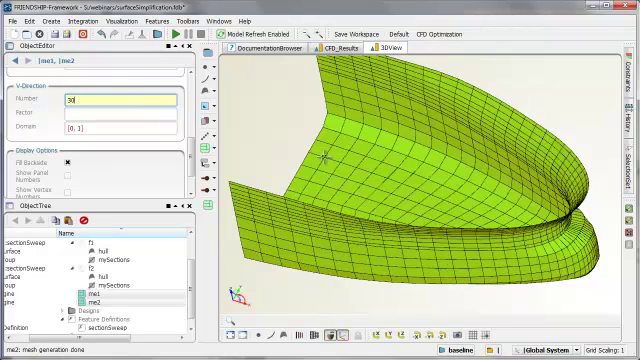
{"action": "mouse_move", "coordinate": [325, 157]}
{"action": "left_mouse_down"}
{"action": "mouse_move", "coordinate": [347, 179]}
{"action": "mouse_move", "coordinate": [341, 164]}
{"action": "left_mouse_up"}
{"action": "scroll", "coordinate": [345, 175], "scroll_direction": "down", "scroll_amount": 2}
{"action": "scroll", "coordinate": [343, 172], "scroll_direction": "down", "scroll_amount": 2}
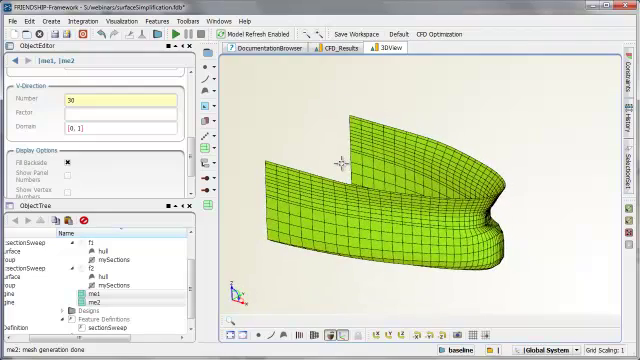
Pick me2 on the hull and edit its U-direction number
{"action": "left_click", "coordinate": [388, 138]}
{"action": "left_click", "coordinate": [376, 145]}
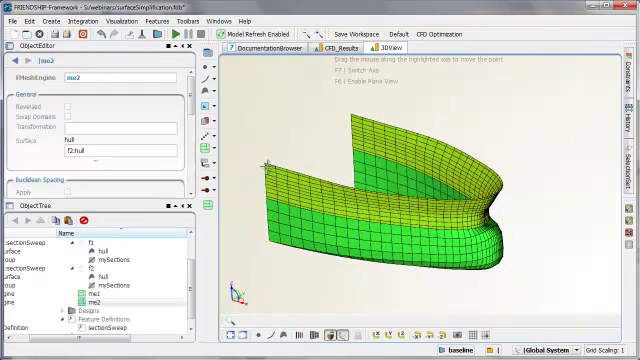
{"action": "scroll", "coordinate": [183, 113], "scroll_direction": "down", "scroll_amount": 3}
{"action": "scroll", "coordinate": [183, 113], "scroll_direction": "down", "scroll_amount": 3}
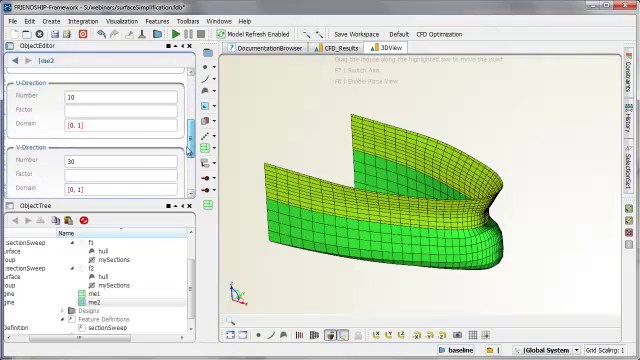
{"action": "double_click", "coordinate": [68, 97]}
{"action": "type", "text": "6"}
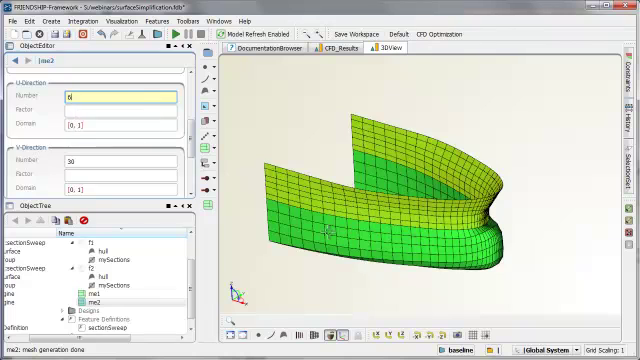
Set me1's U-direction number to 18 and orbit around the meshed bow
{"action": "left_click", "coordinate": [393, 254]}
{"action": "left_click", "coordinate": [416, 256]}
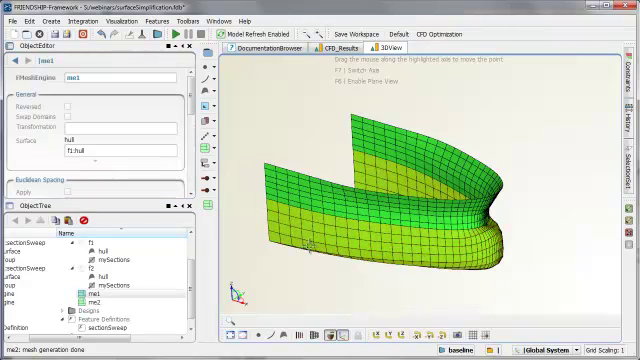
{"action": "left_click_drag", "start_coordinate": [189, 105], "coordinate": [189, 135]}
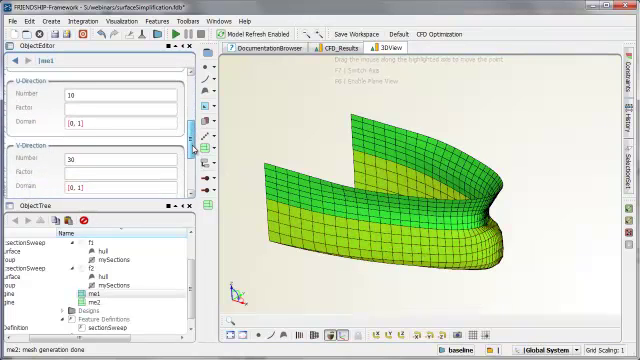
{"action": "double_click", "coordinate": [78, 93]}
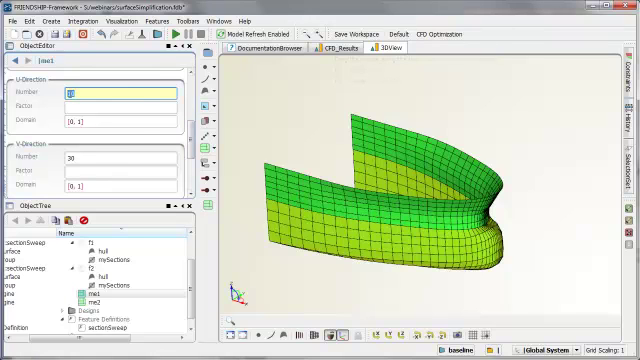
{"action": "type", "text": "30"}
{"action": "key", "text": "Return"}
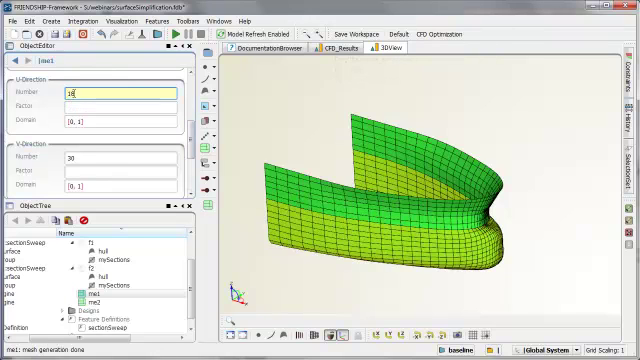
{"action": "left_click_drag", "start_coordinate": [407, 220], "coordinate": [358, 228]}
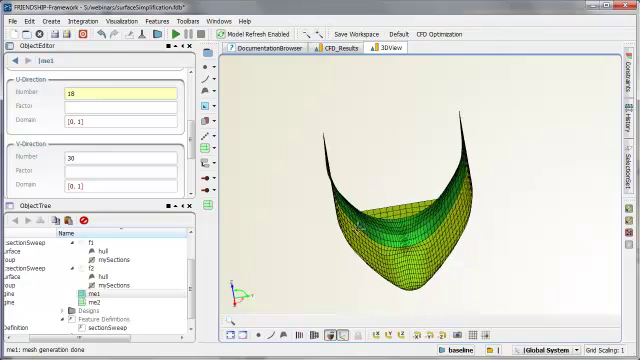
{"action": "mouse_move", "coordinate": [331, 279]}
{"action": "left_mouse_down"}
{"action": "mouse_move", "coordinate": [356, 239]}
{"action": "mouse_move", "coordinate": [347, 236]}
{"action": "mouse_move", "coordinate": [357, 244]}
{"action": "mouse_move", "coordinate": [386, 236]}
{"action": "mouse_move", "coordinate": [386, 229]}
{"action": "mouse_move", "coordinate": [408, 243]}
{"action": "mouse_move", "coordinate": [447, 251]}
{"action": "left_mouse_up"}
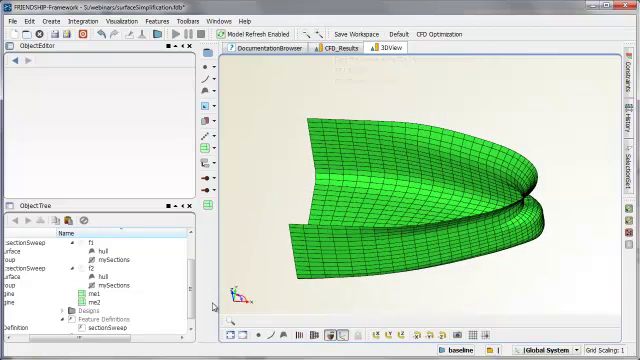
{"action": "scroll", "coordinate": [150, 290], "scroll_direction": "up", "scroll_amount": 1}
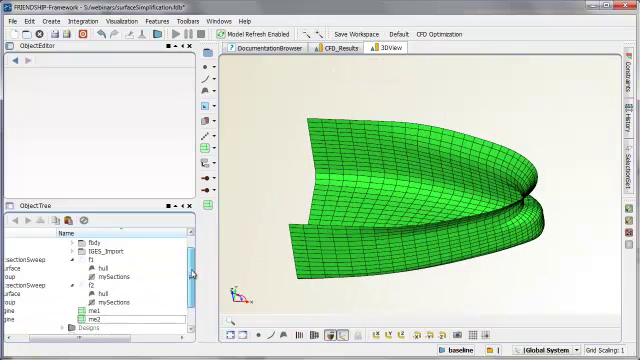
{"action": "scroll", "coordinate": [125, 269], "scroll_direction": "up", "scroll_amount": 1}
Compare the mesh against the imported hull, collapse f1 and f2, then hide IGES_Import
{"action": "left_click", "coordinate": [83, 272]}
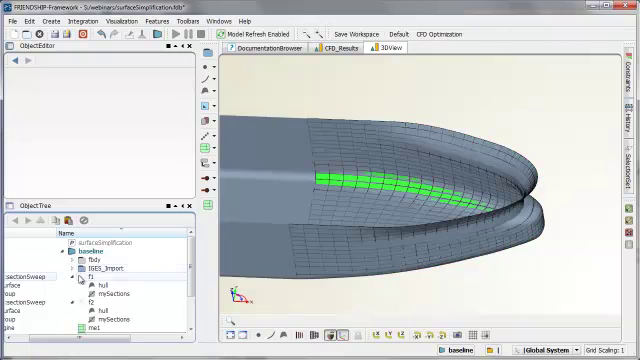
{"action": "left_click", "coordinate": [72, 278]}
{"action": "left_click", "coordinate": [72, 286]}
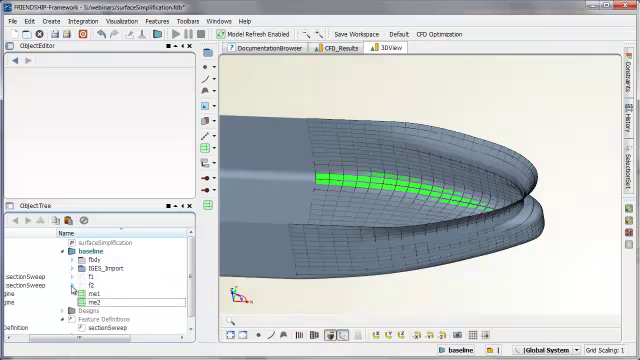
{"action": "mouse_move", "coordinate": [355, 255]}
{"action": "left_mouse_down"}
{"action": "mouse_move", "coordinate": [393, 255]}
{"action": "mouse_move", "coordinate": [407, 220]}
{"action": "left_mouse_up"}
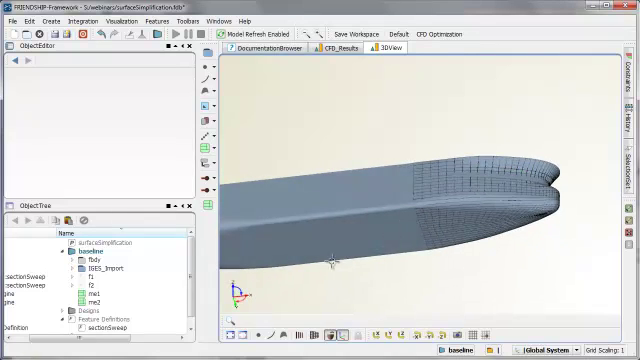
{"action": "left_click", "coordinate": [83, 269]}
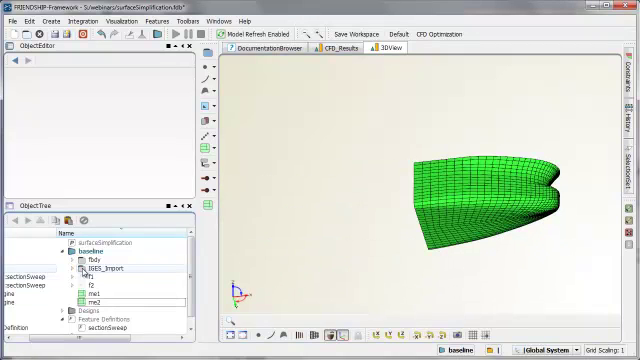